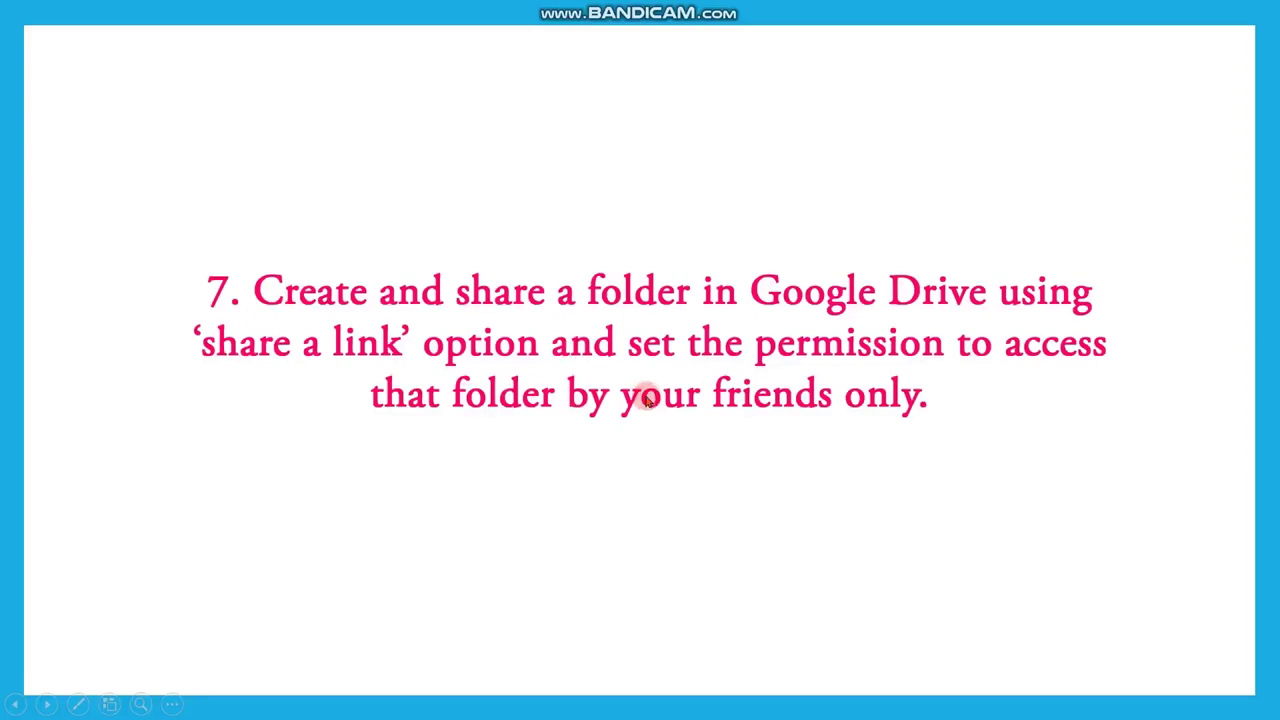
Step: Advance the slideshow to slide 7, which lists the six steps for sharing a Drive folder
left_click(377, 343)
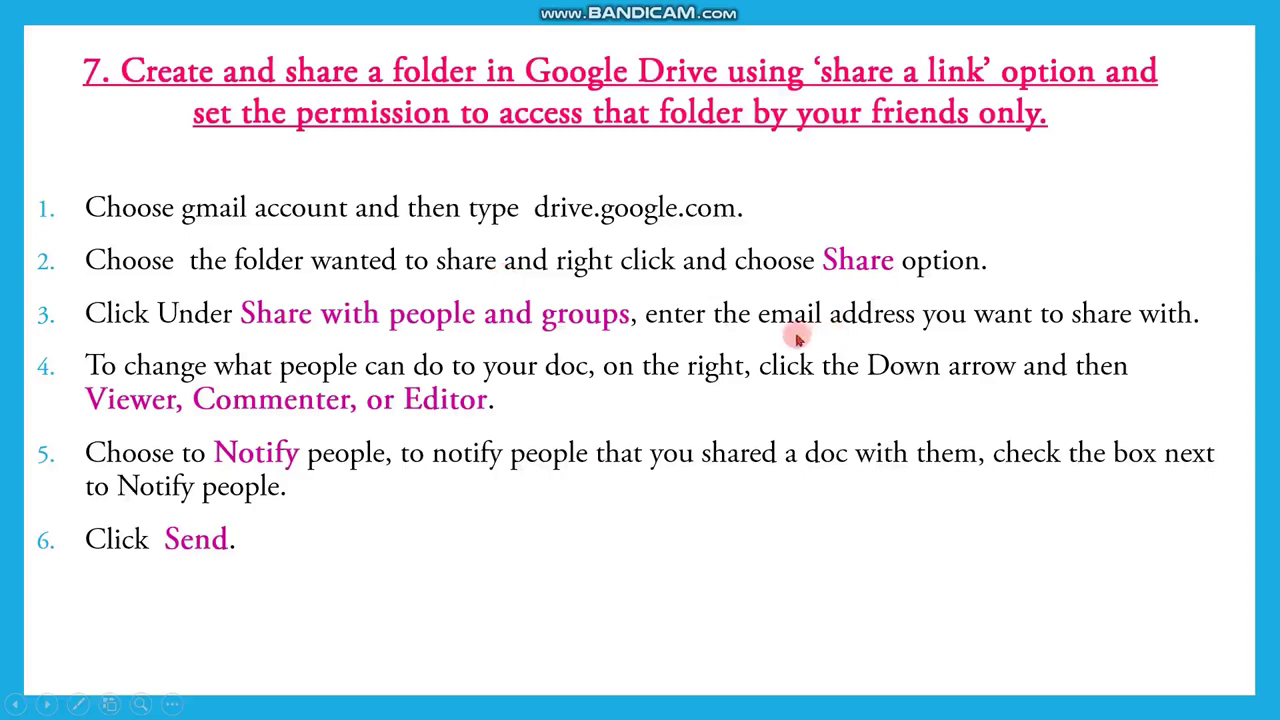
Step: Step through the Share menu, share dialog and Editor permission slides, then return to PowerPoint's editing view
left_click(360, 713)
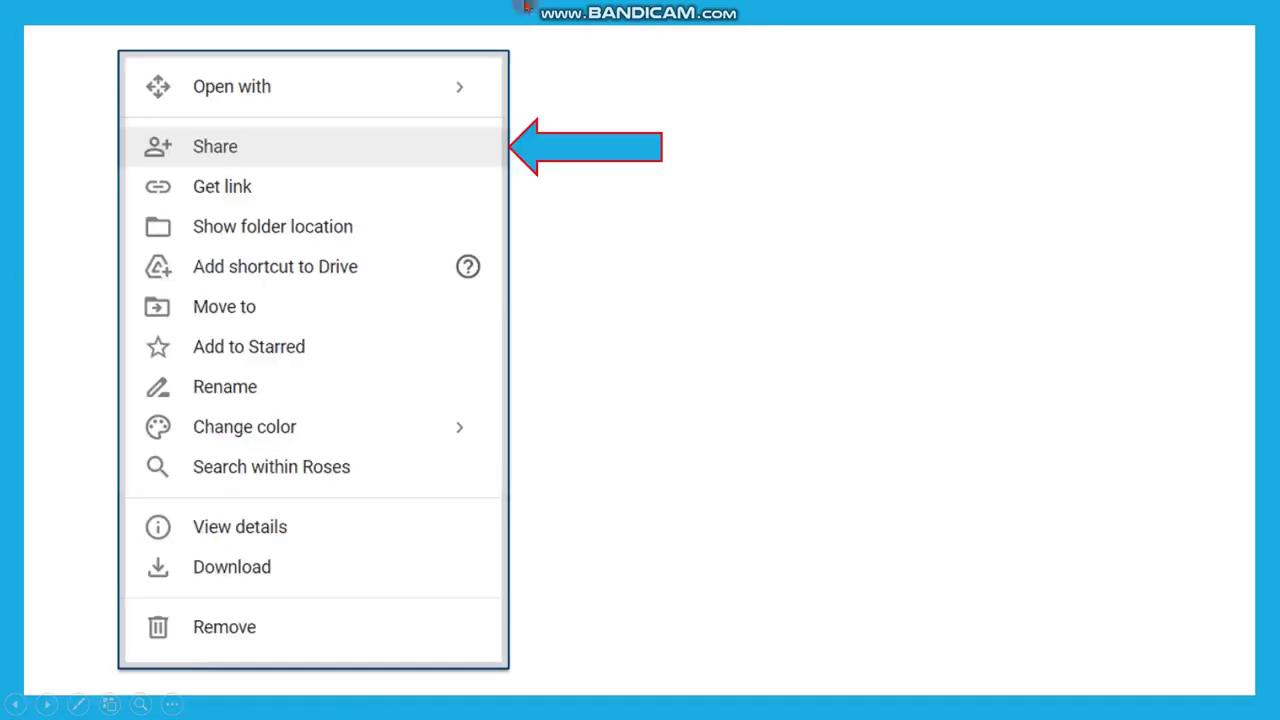
mouse_move(544, 8)
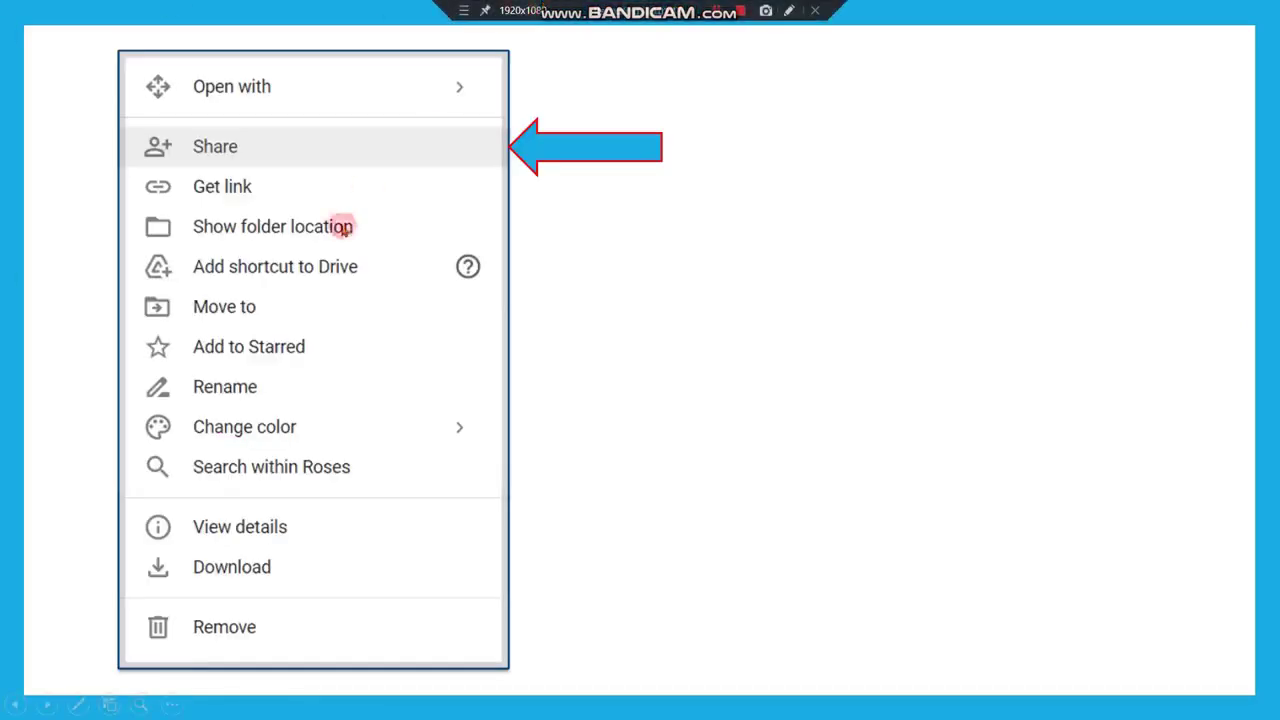
left_click(224, 150)
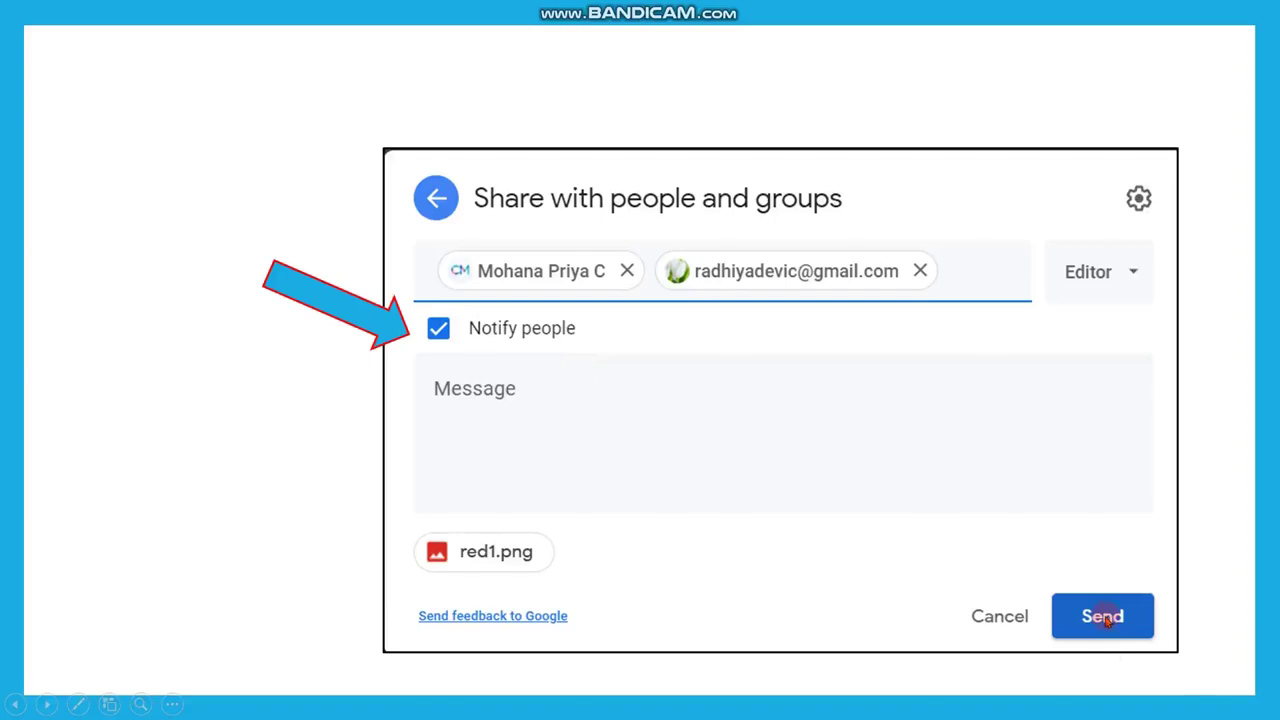
left_click(1131, 270)
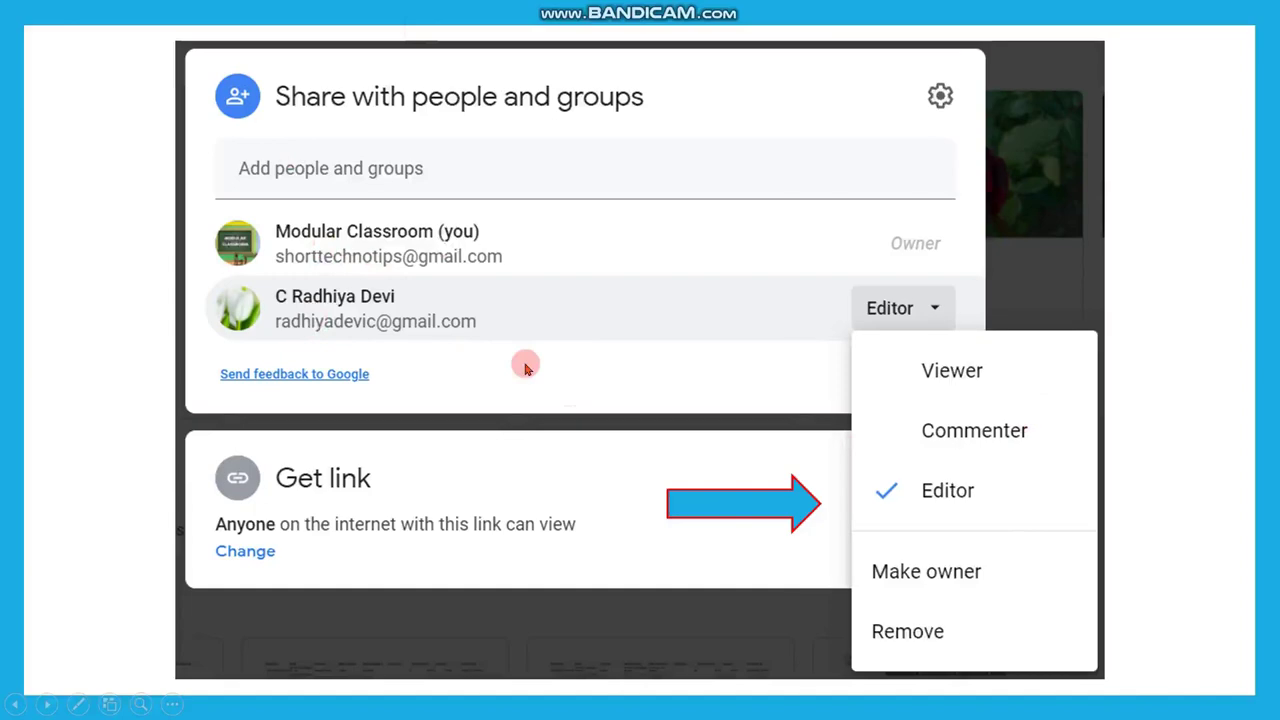
key("alt+Tab")
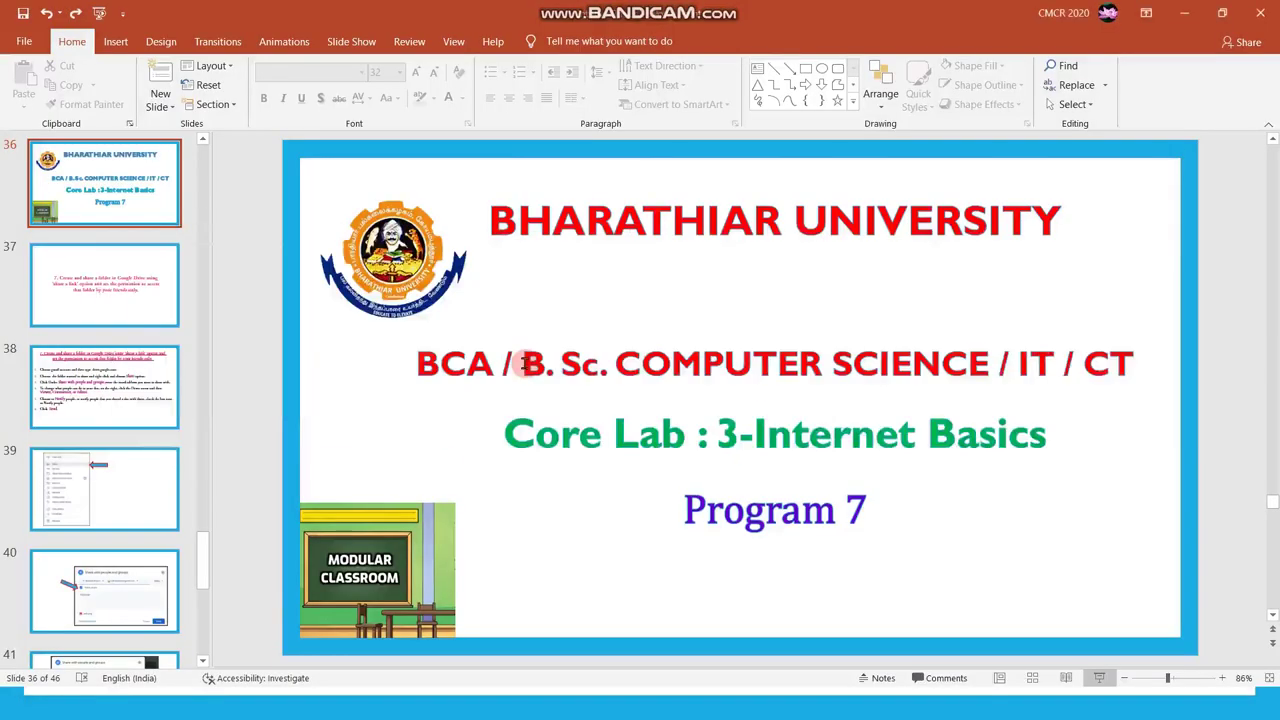
Step: Switch to Chrome, go back to the new-tab page, and reopen Google Drive from the apps grid
key("alt+Tab")
key("alt+Tab")
key("alt+Tab")
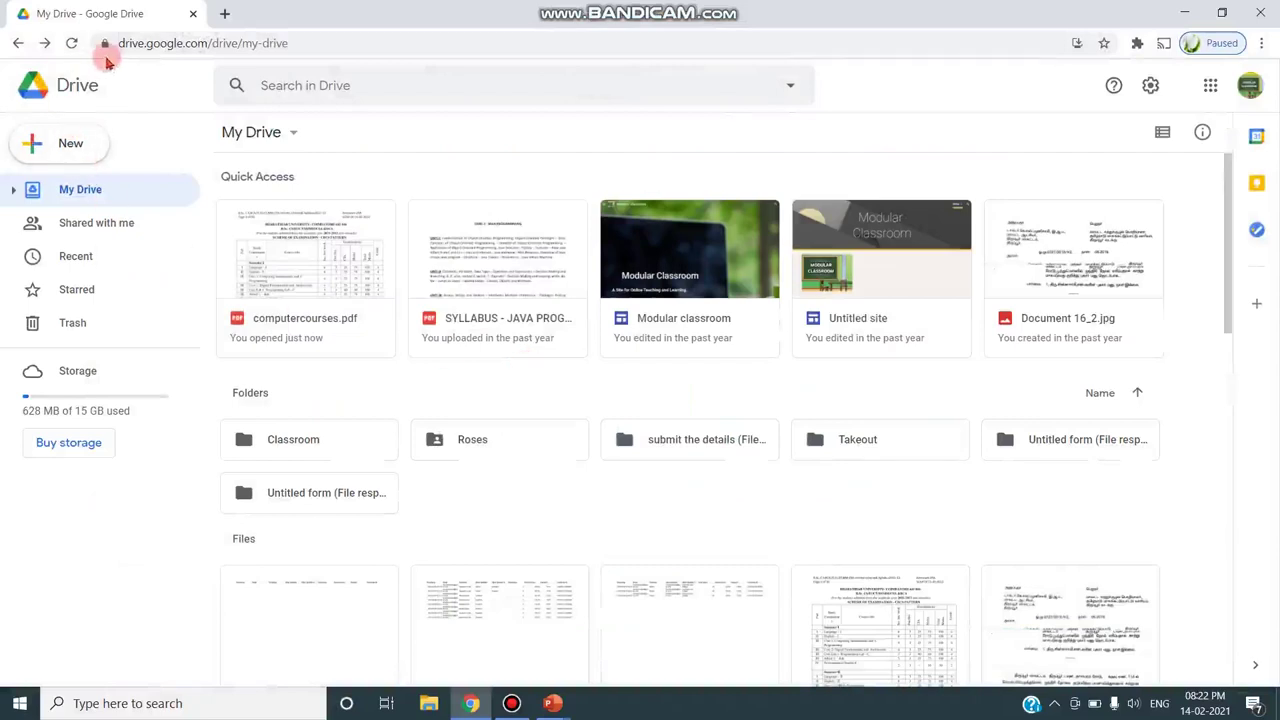
mouse_move(511, 703)
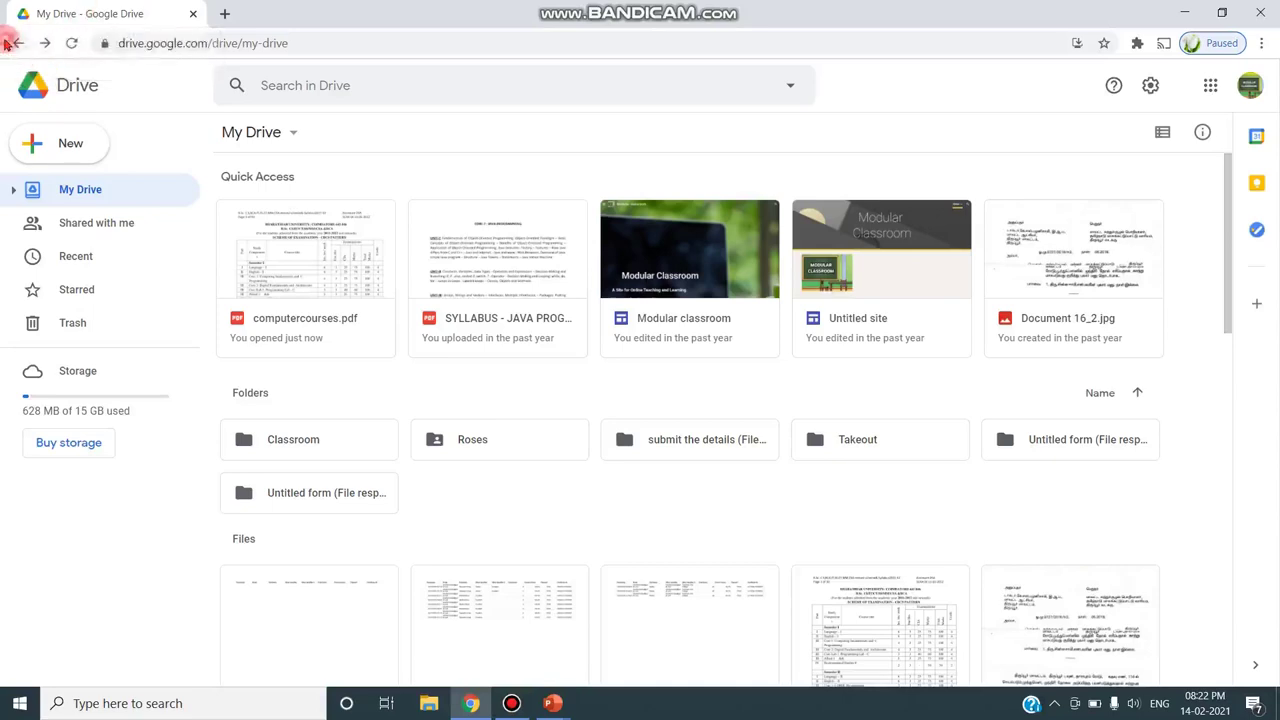
left_click(17, 43)
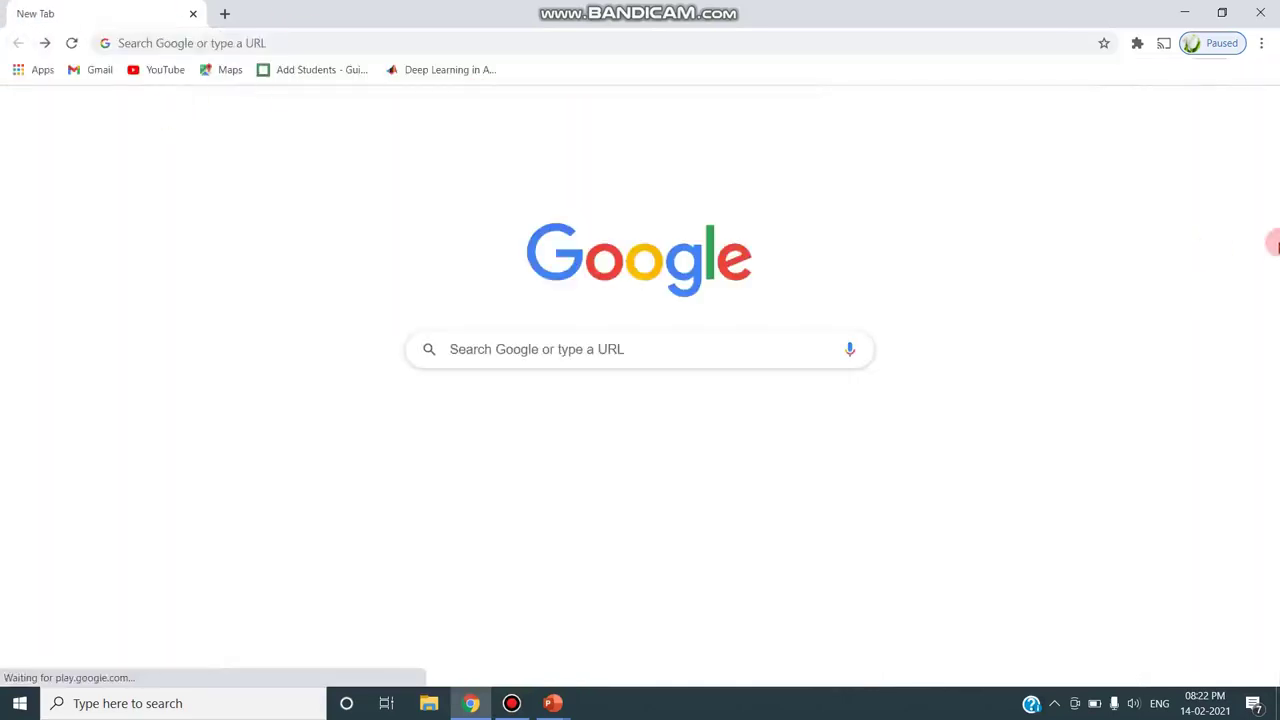
left_click(1214, 113)
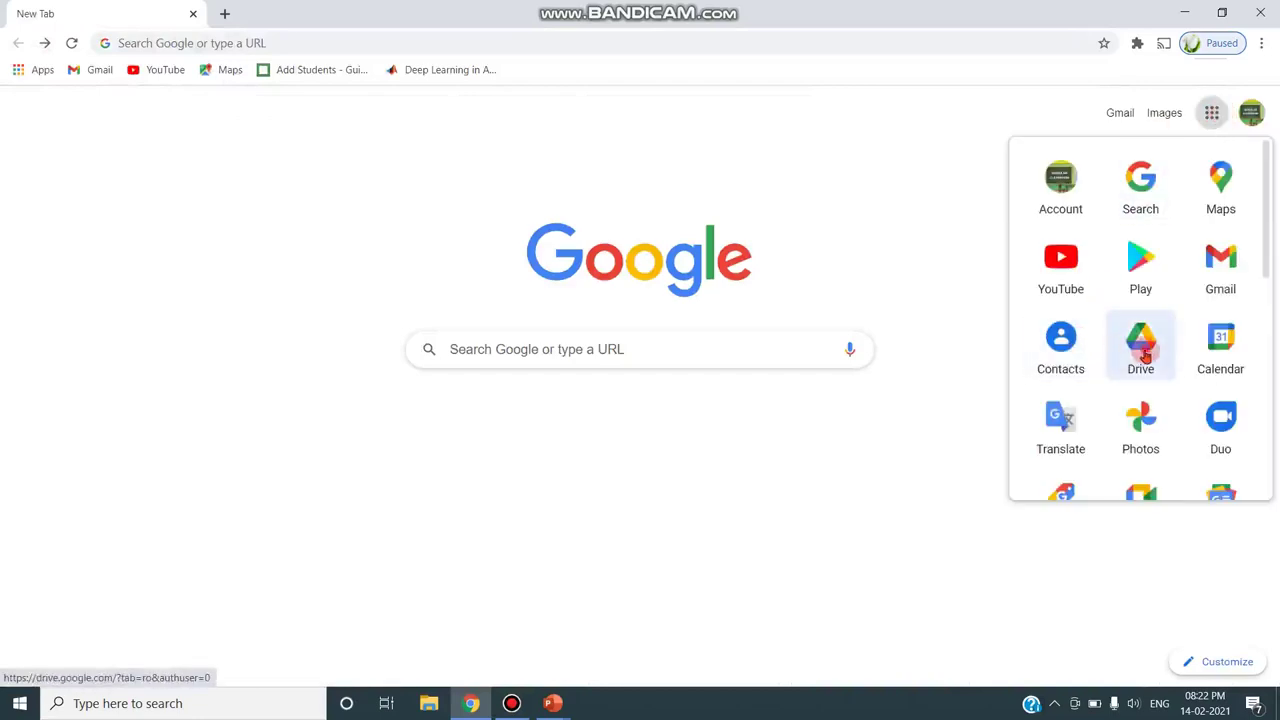
left_click(1133, 348)
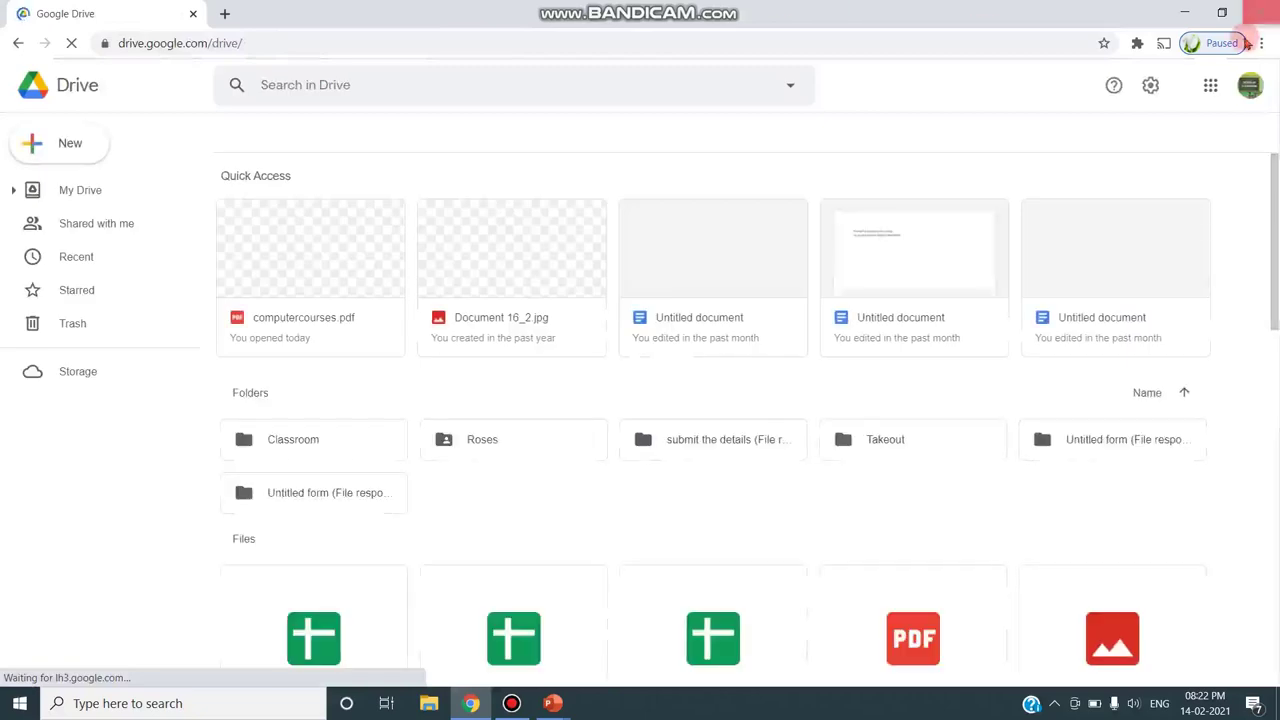
Step: Create a folder named 'RosesFolder' in My Drive and open it
left_click(22, 196)
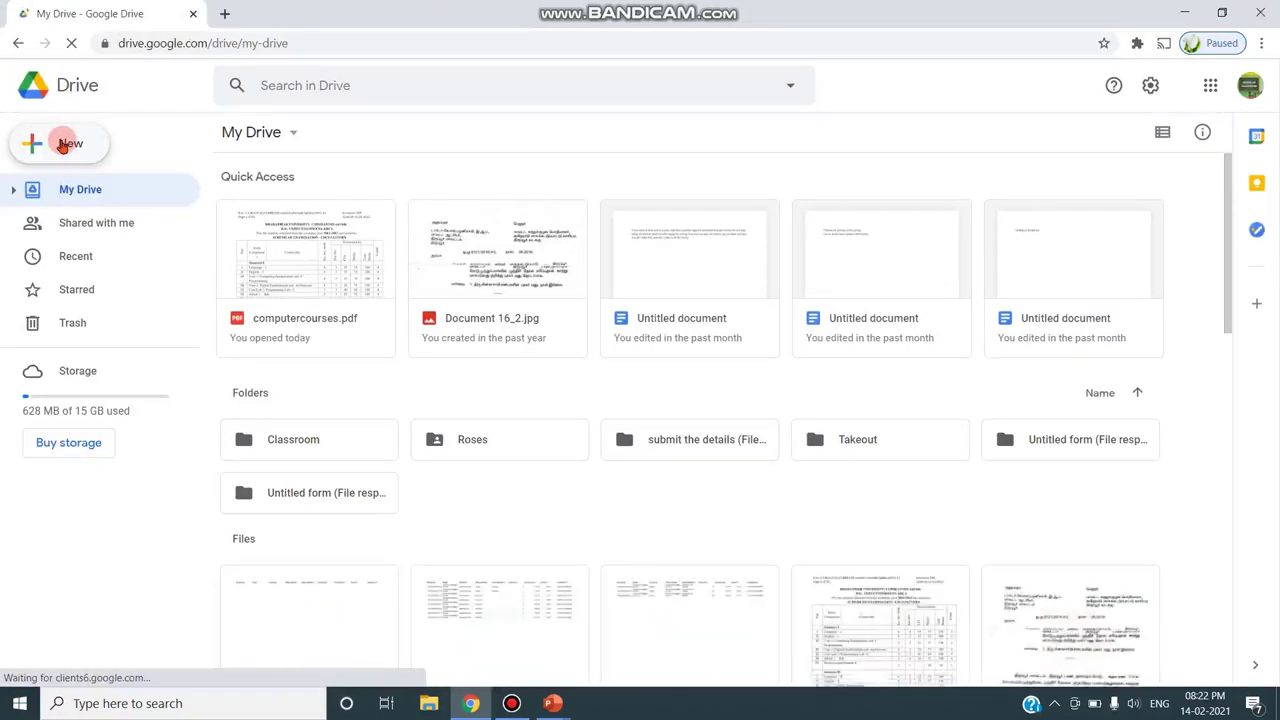
left_click(62, 144)
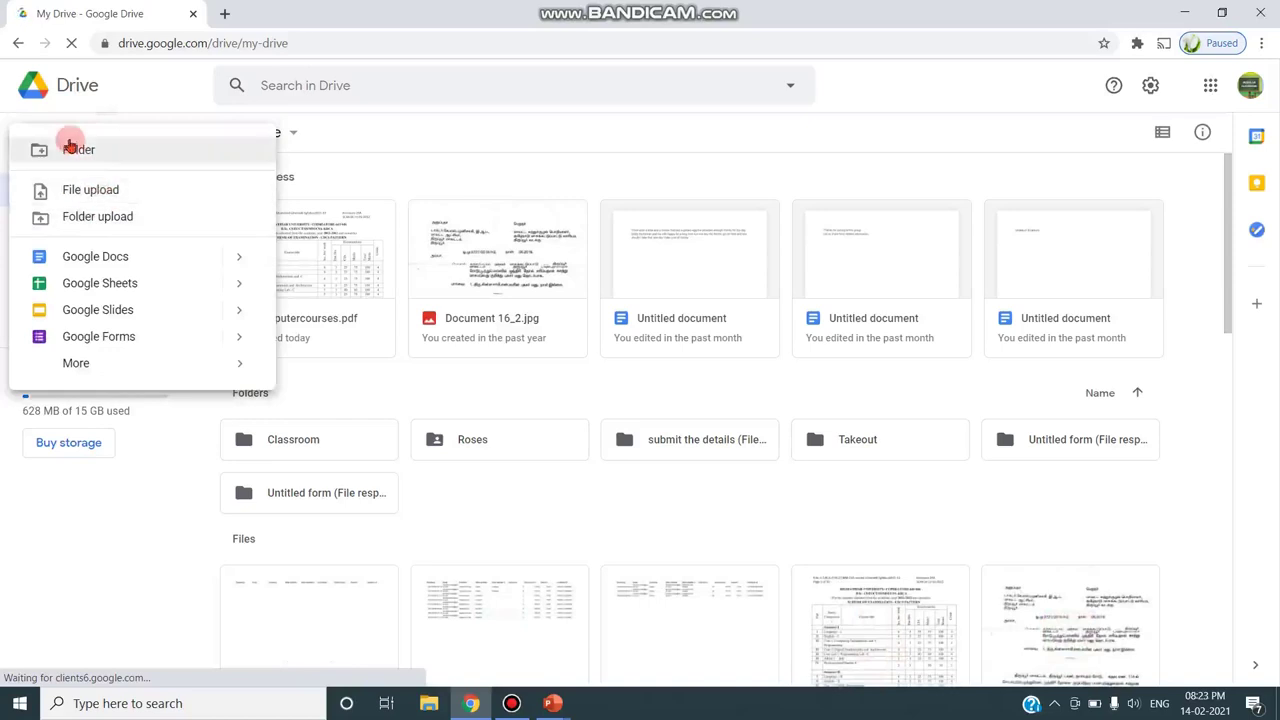
left_click(70, 149)
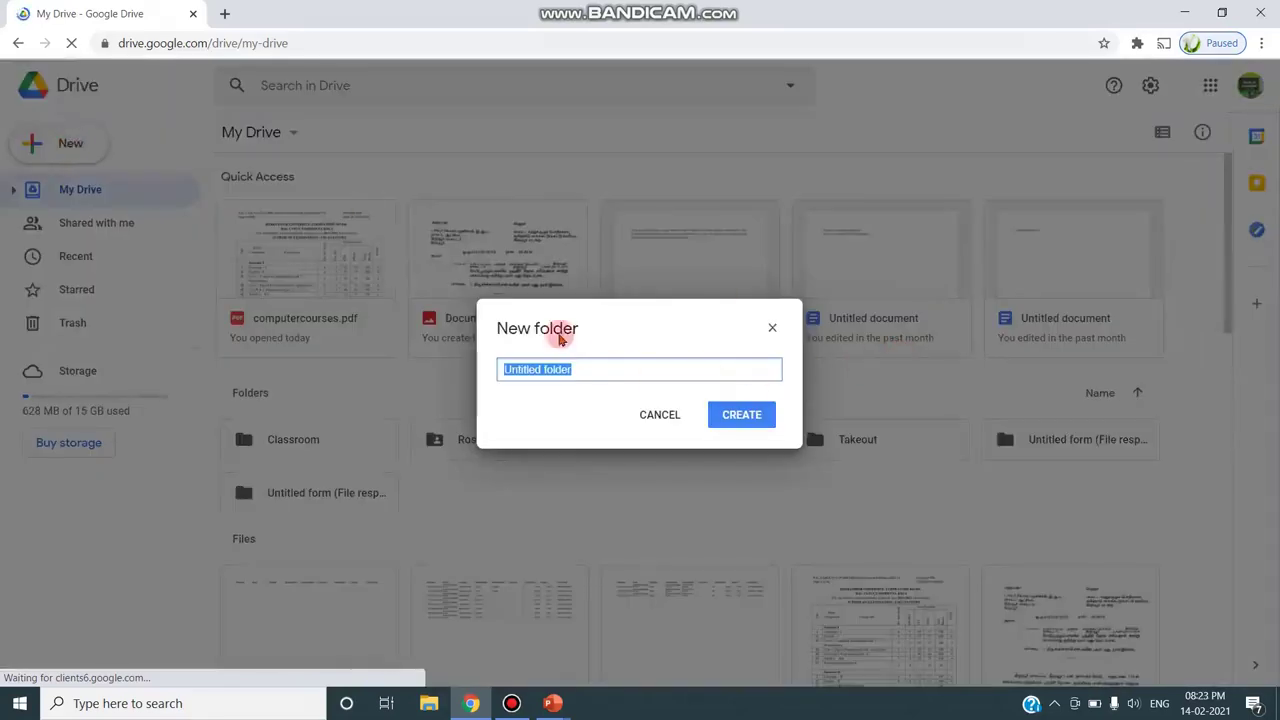
type("Ro")
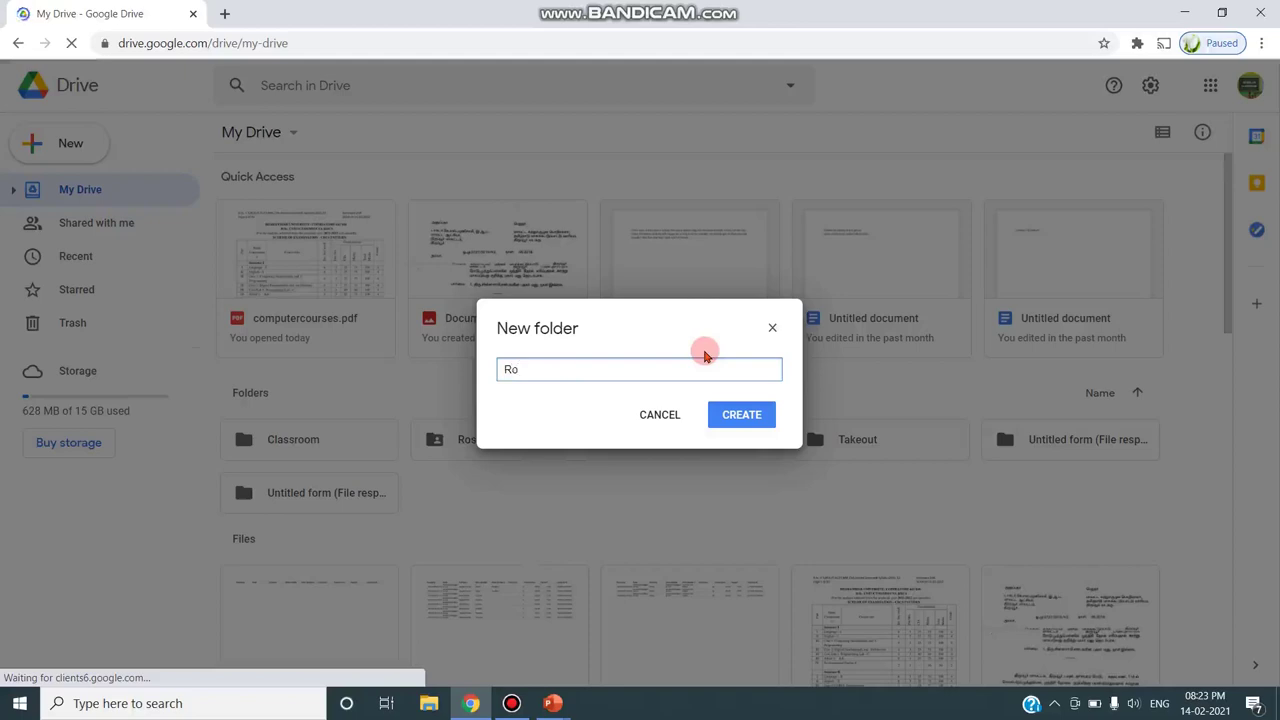
type("w")
key("BackSpace")
type("sesFolder")
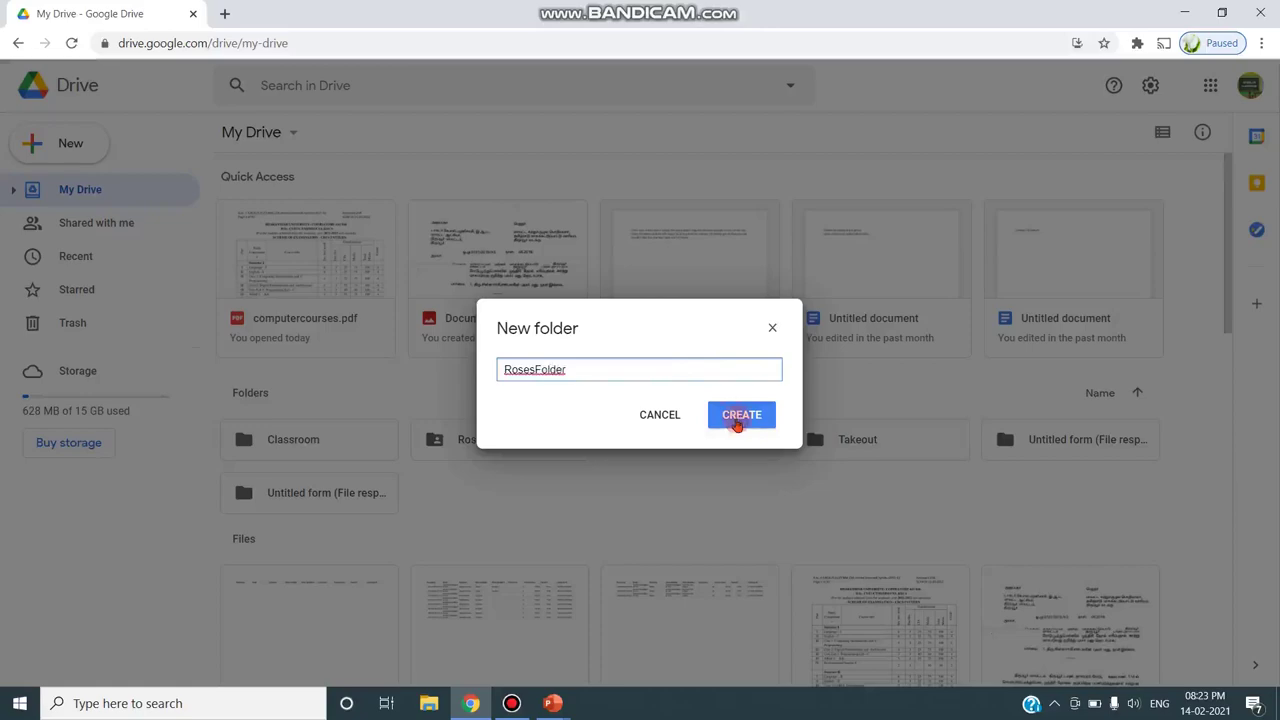
left_click(740, 416)
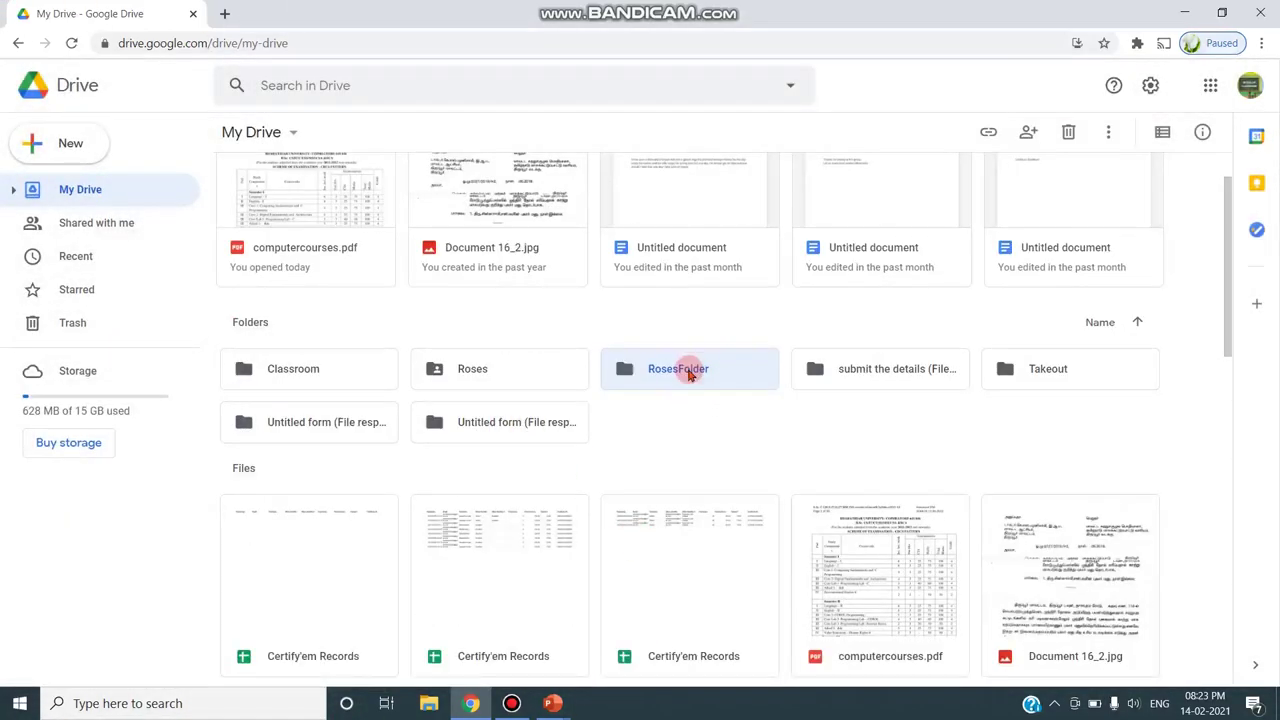
double_click(689, 370)
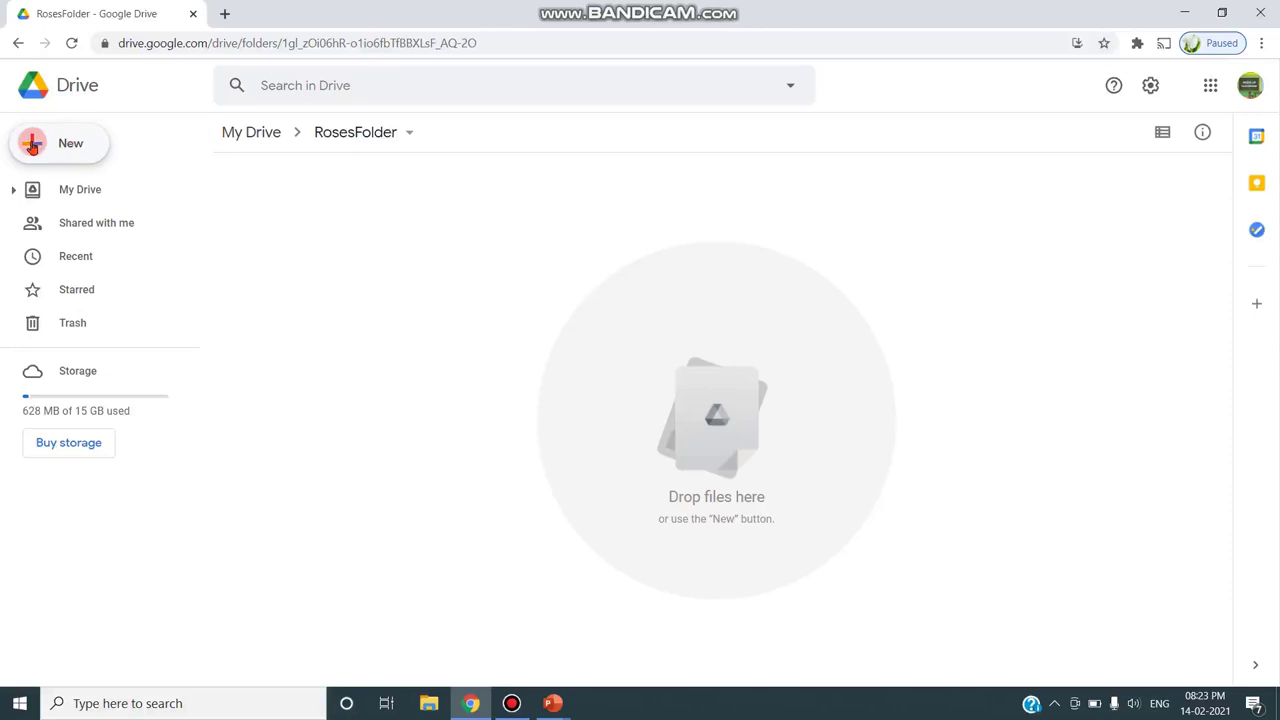
Step: Upload pinkrose, red1, red-rose, roses and Rose.docx from the Desktop into RosesFolder
left_click(32, 143)
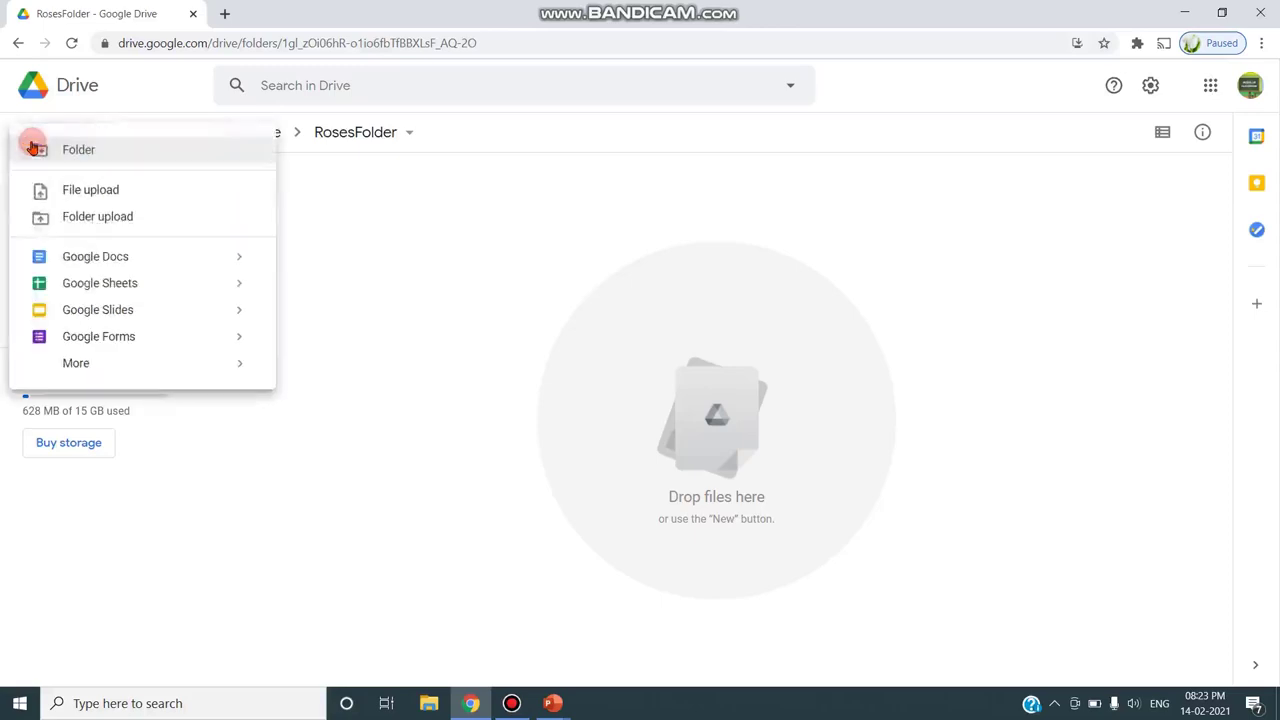
left_click(70, 199)
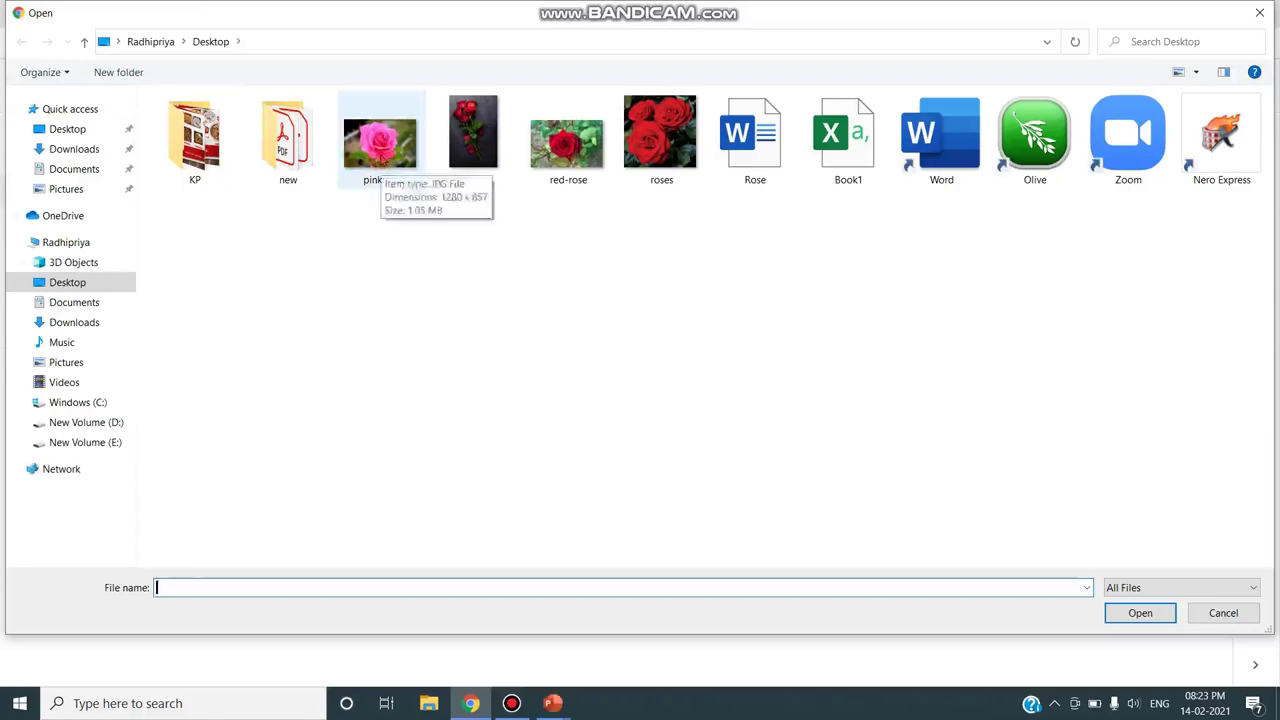
left_click(378, 155)
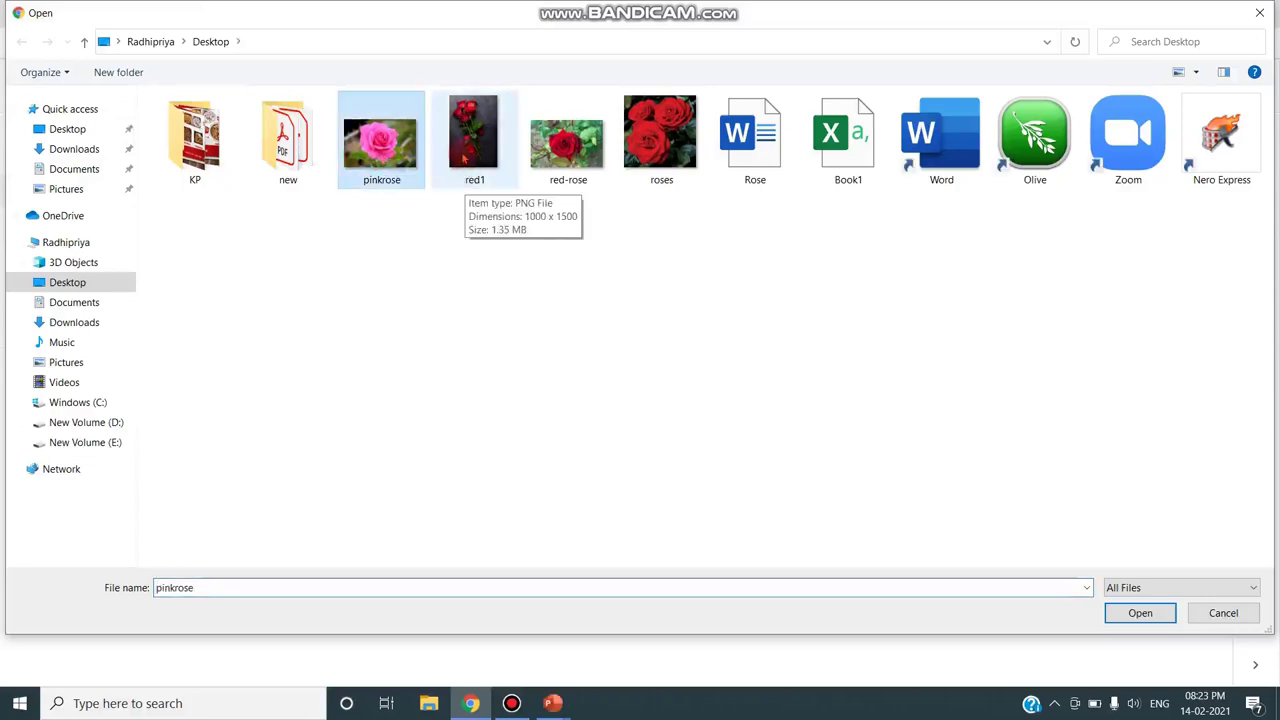
left_click(463, 157, "ctrl")
left_click(565, 160, "ctrl")
left_click(650, 165, "ctrl")
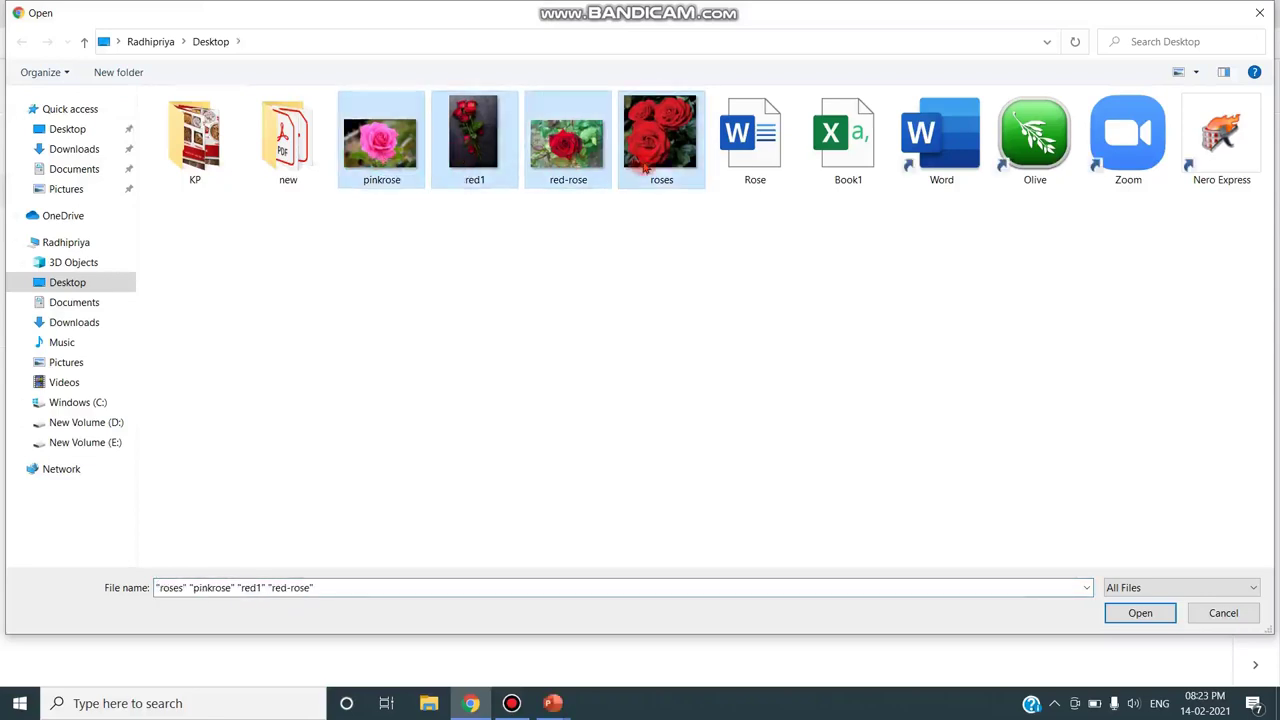
left_click(768, 162, "ctrl")
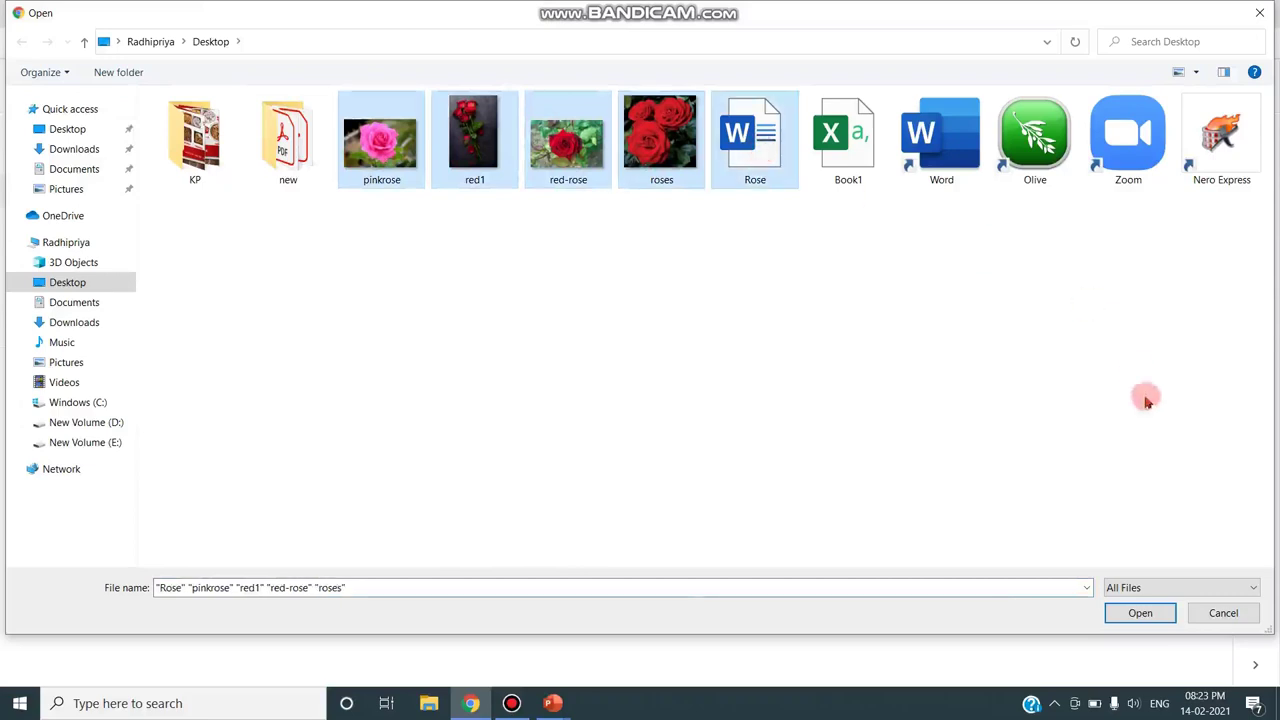
left_click(1157, 616)
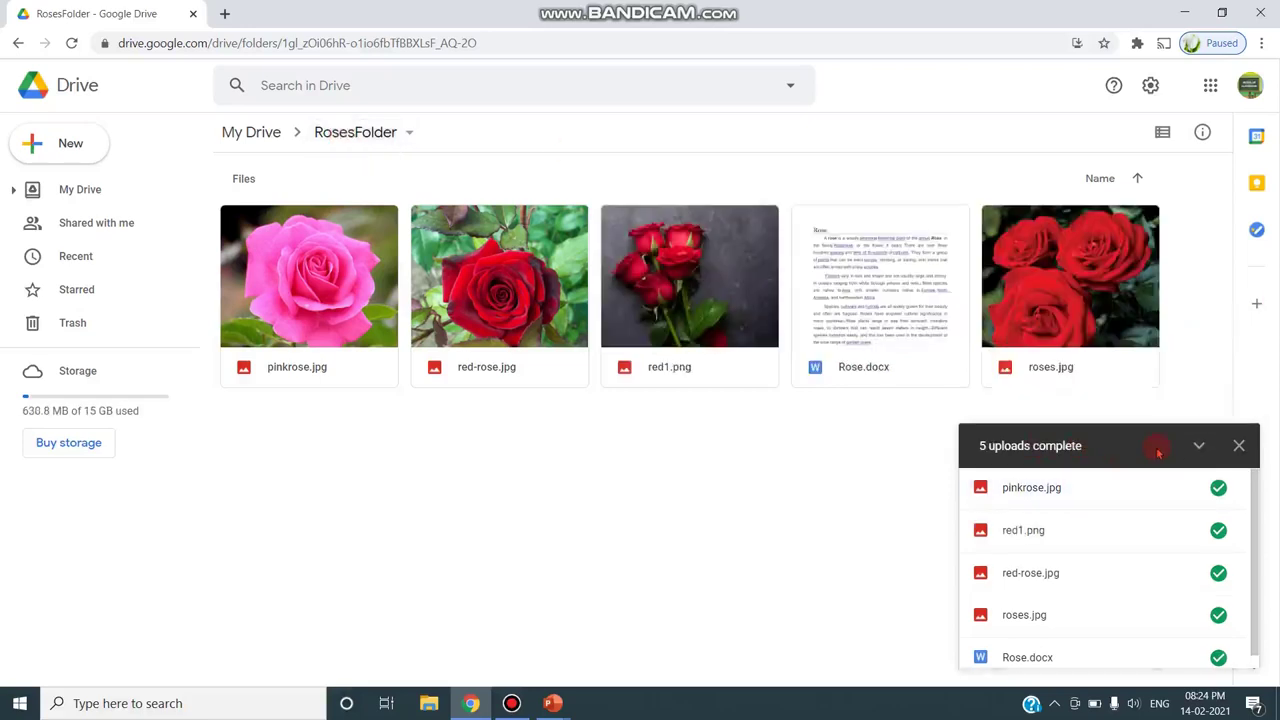
left_click(1239, 445)
Step: Return to My Drive and open the Share dialog for RosesFolder from its right-click menu
left_click(18, 43)
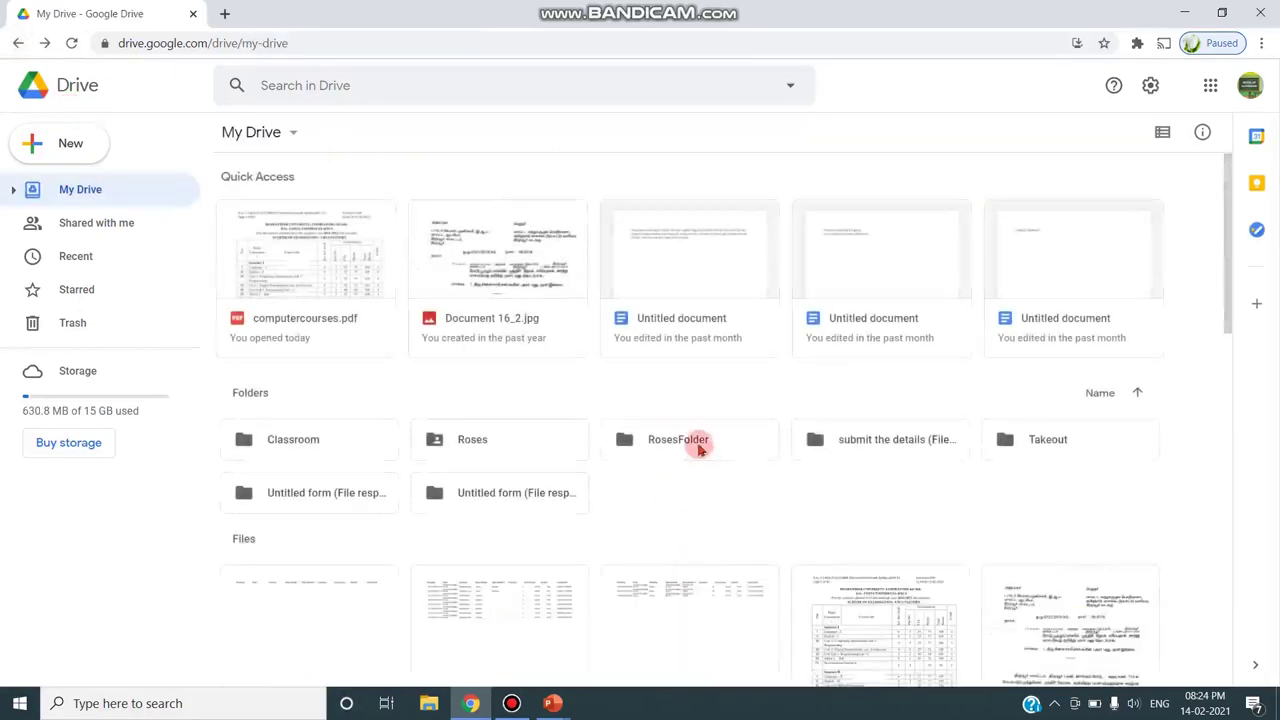
left_click(697, 449)
right_click(699, 447)
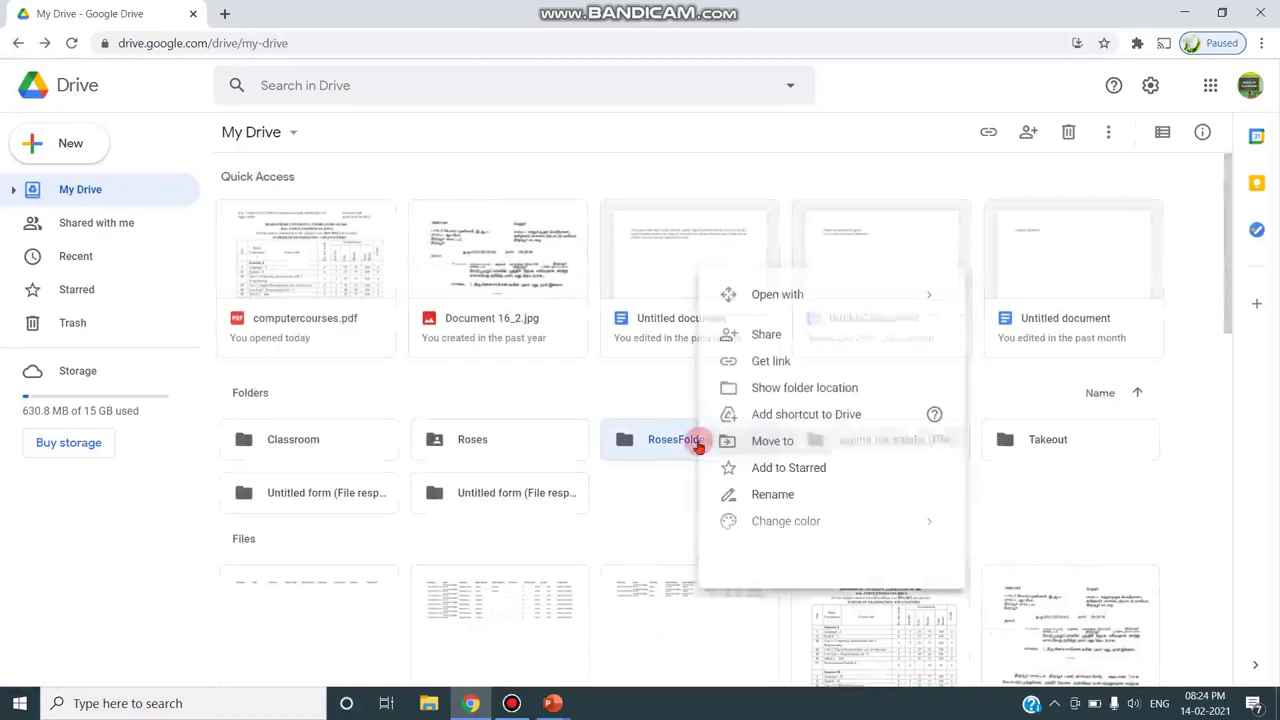
left_click(765, 337)
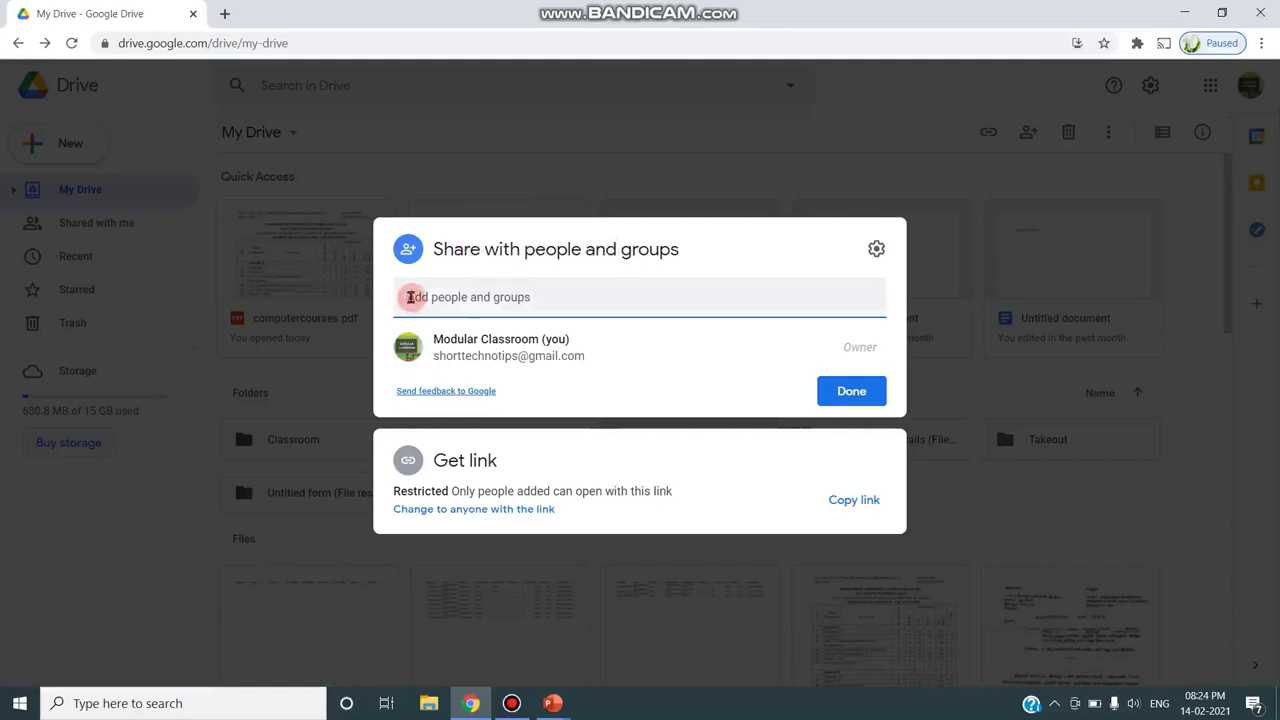
Step: Add two suggested contacts as Editors of RosesFolder and send the invitations
left_click(410, 297)
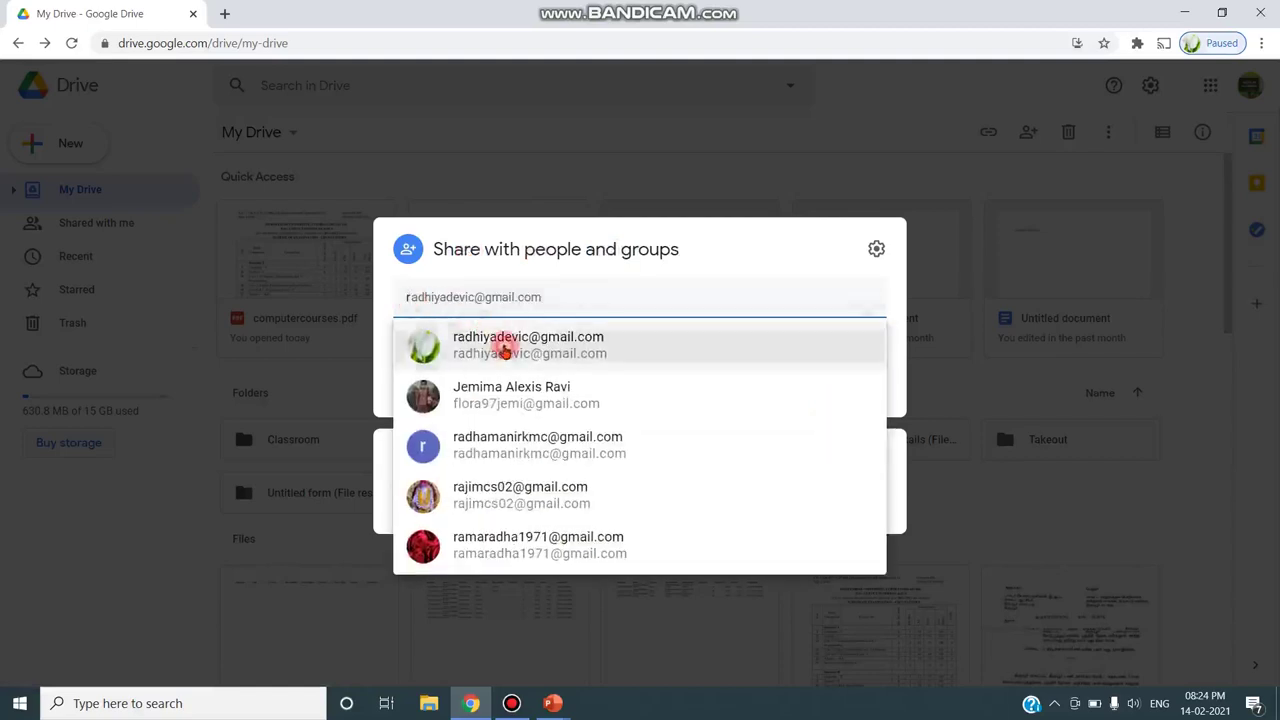
left_click(472, 343)
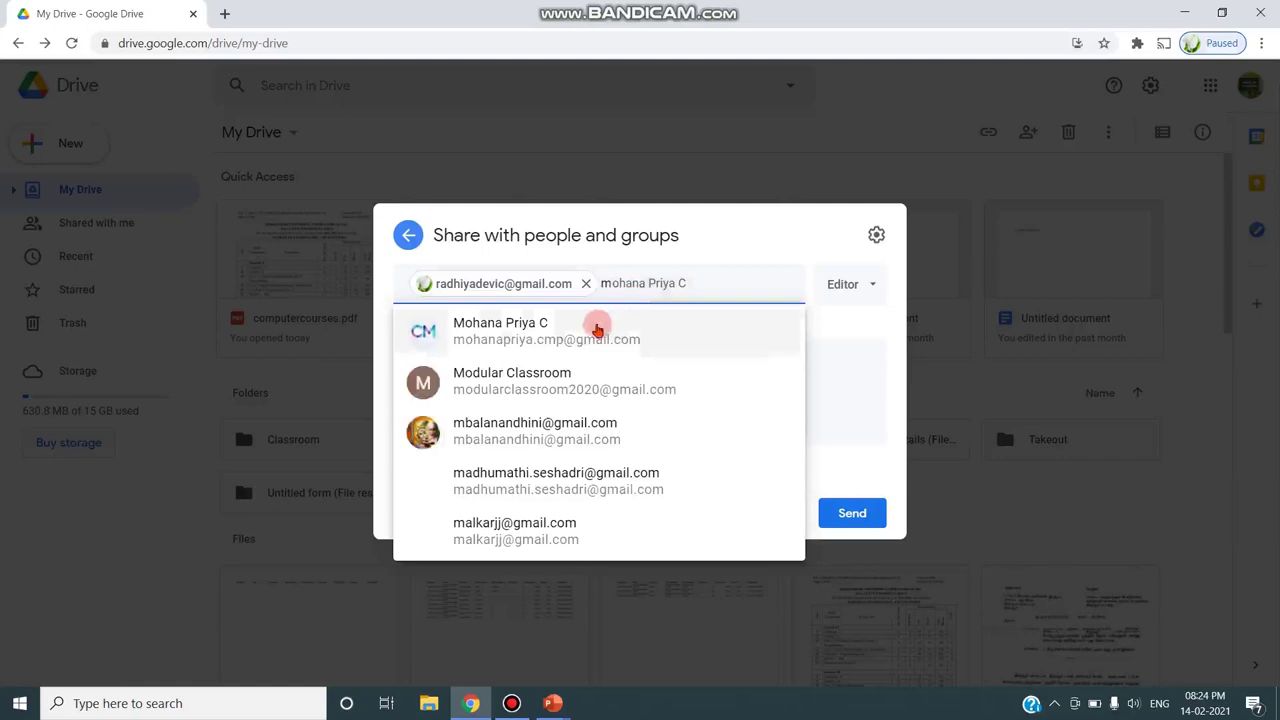
left_click(594, 323)
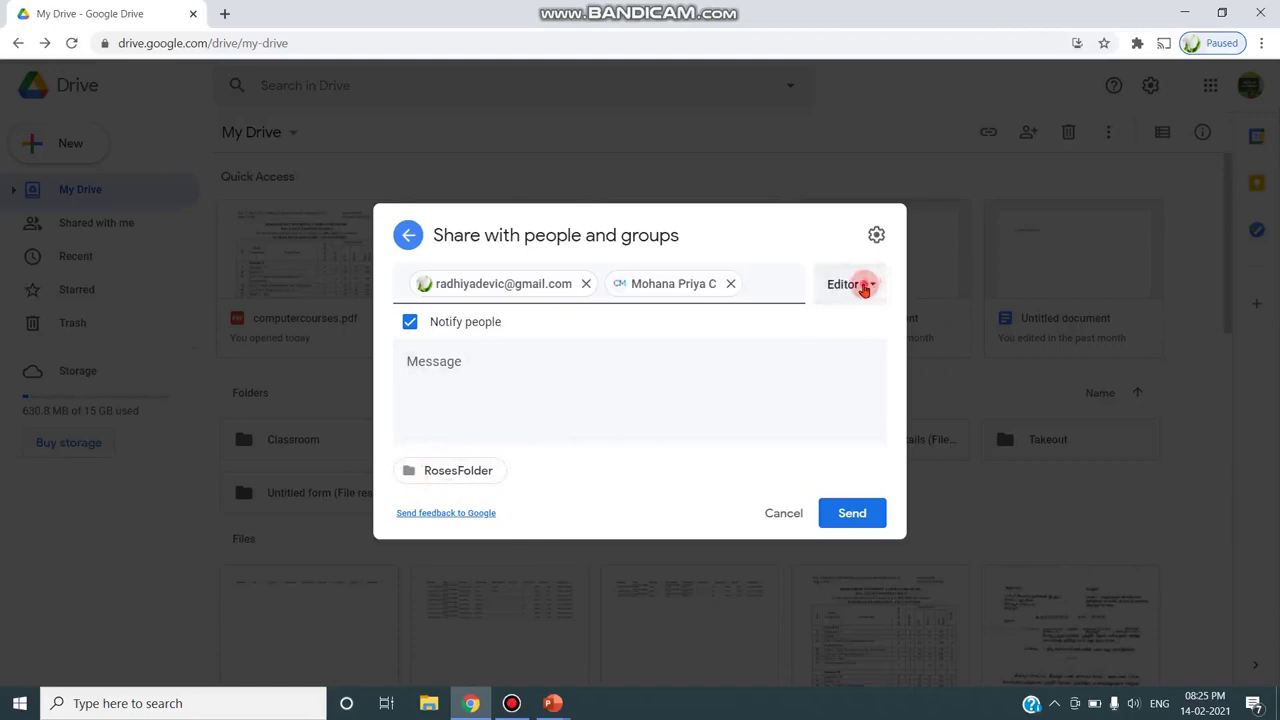
left_click(864, 286)
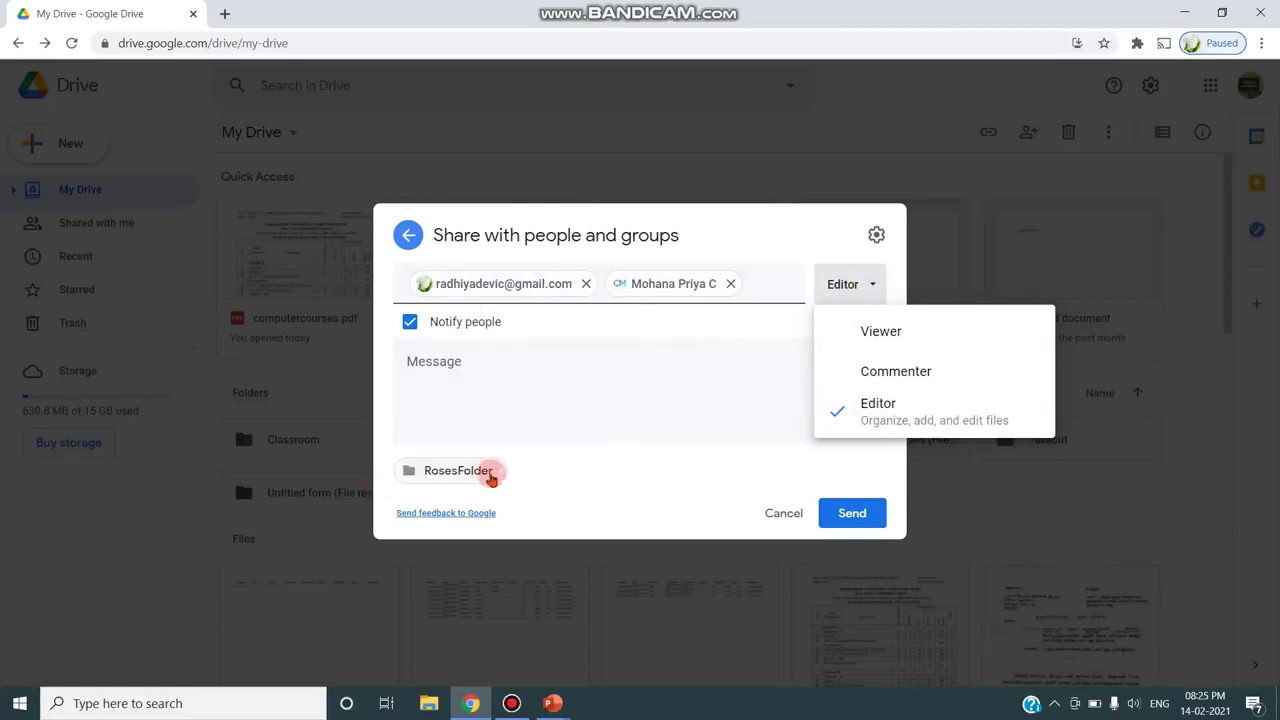
left_click(852, 514)
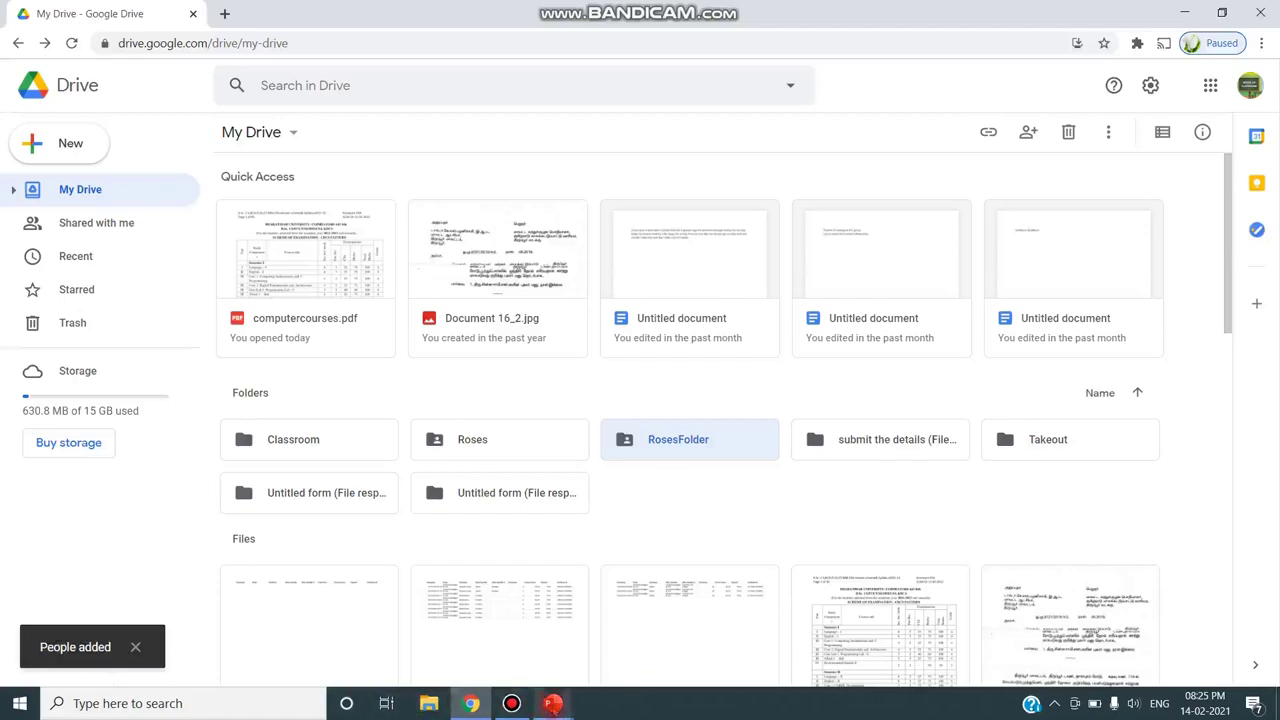
Step: Bring the slide show back and return to the Bharathiar University Program 7 title slide
mouse_move(552, 703)
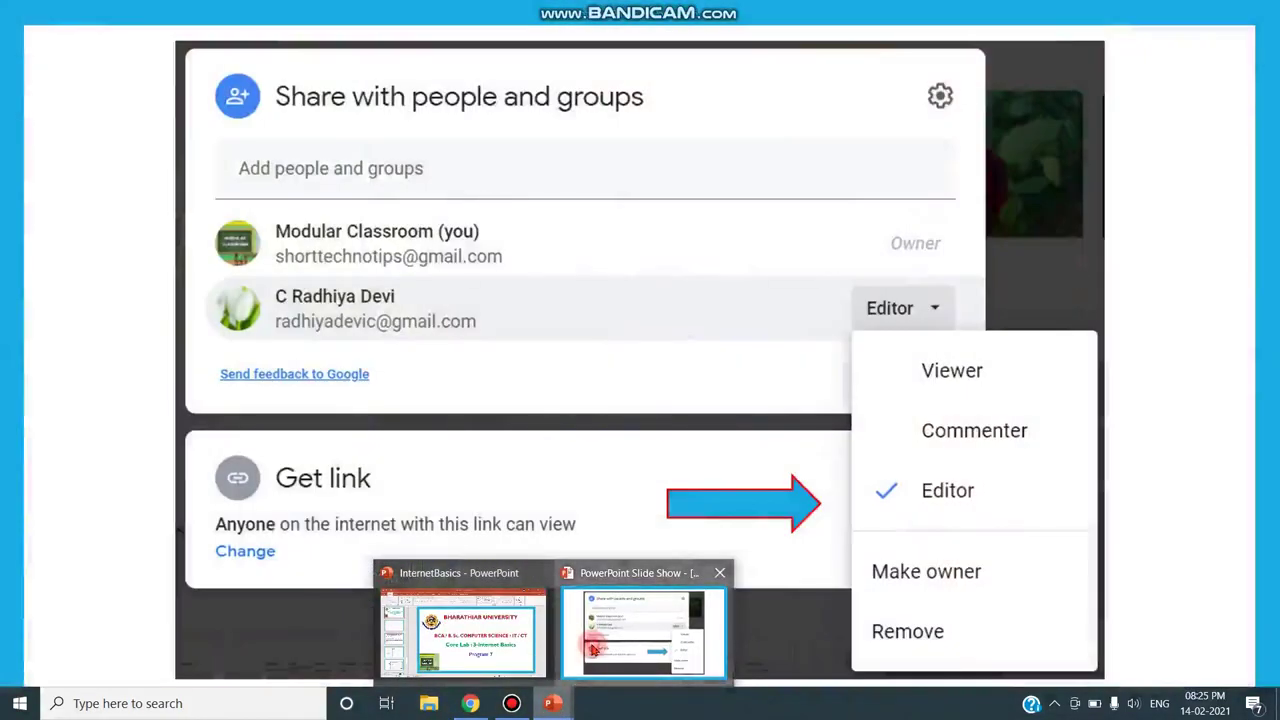
left_click(594, 650)
left_click(731, 375)
left_click(731, 377)
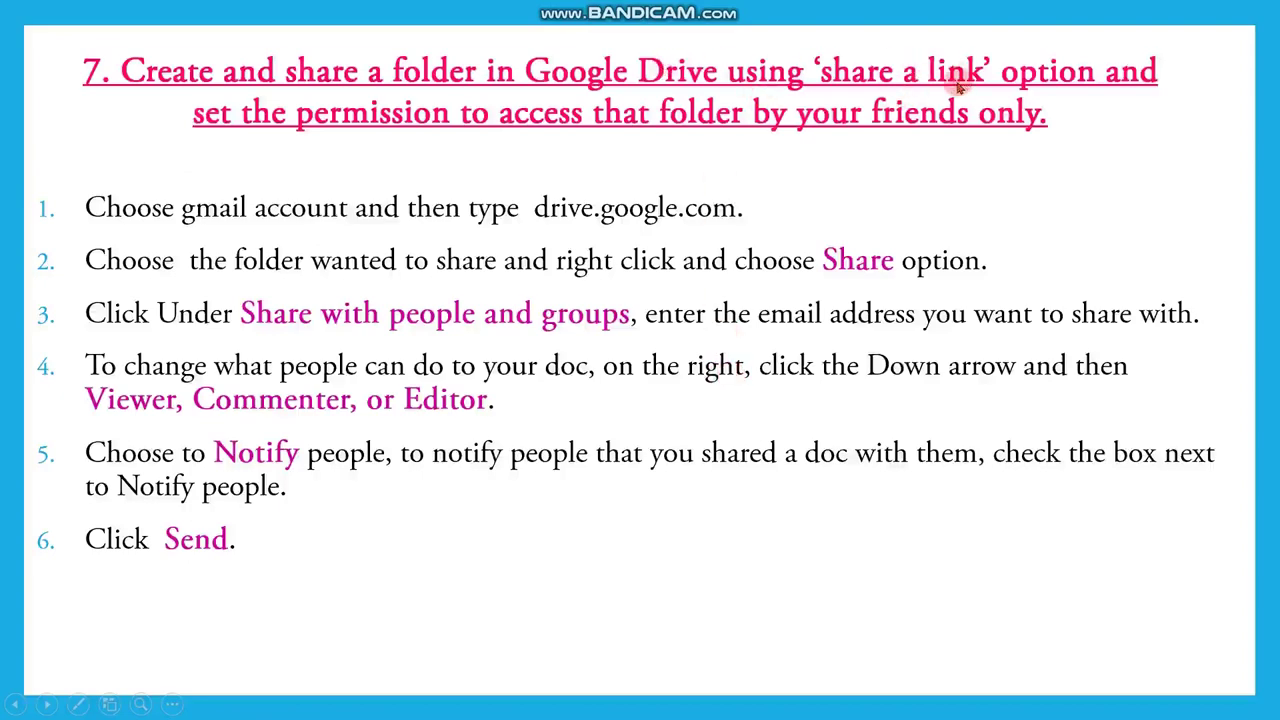
key("Left")
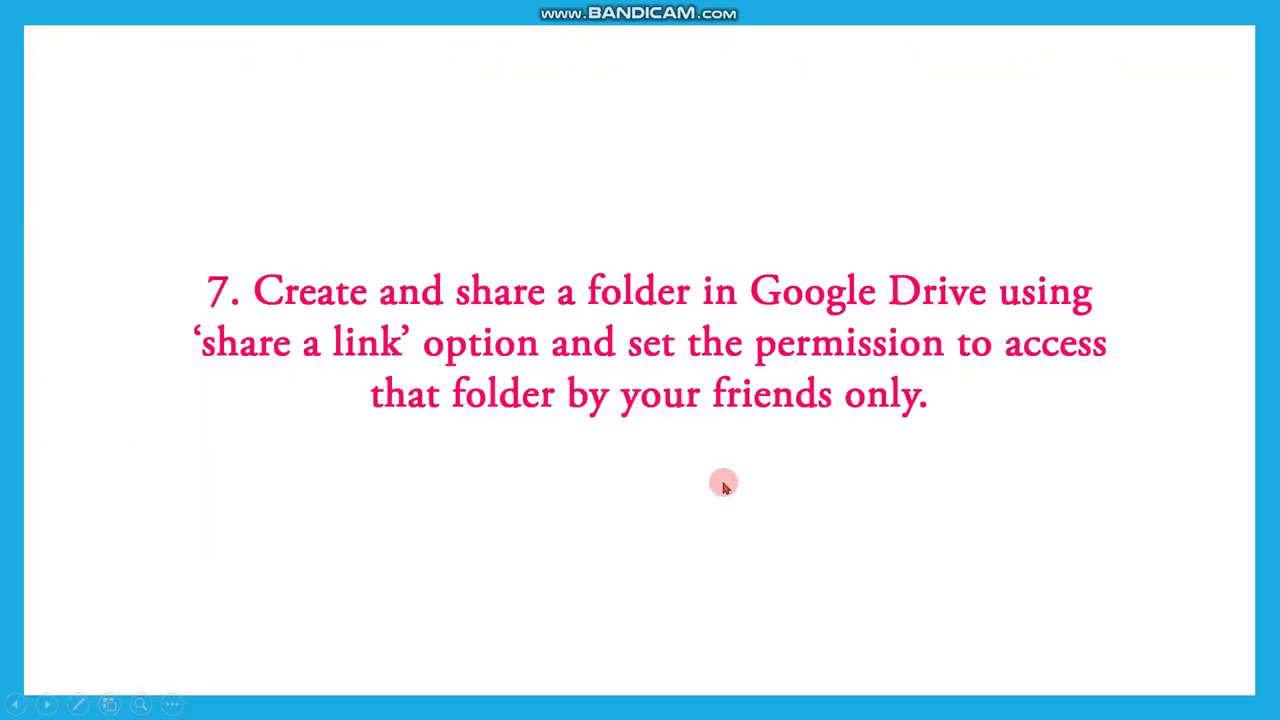
key("Left")
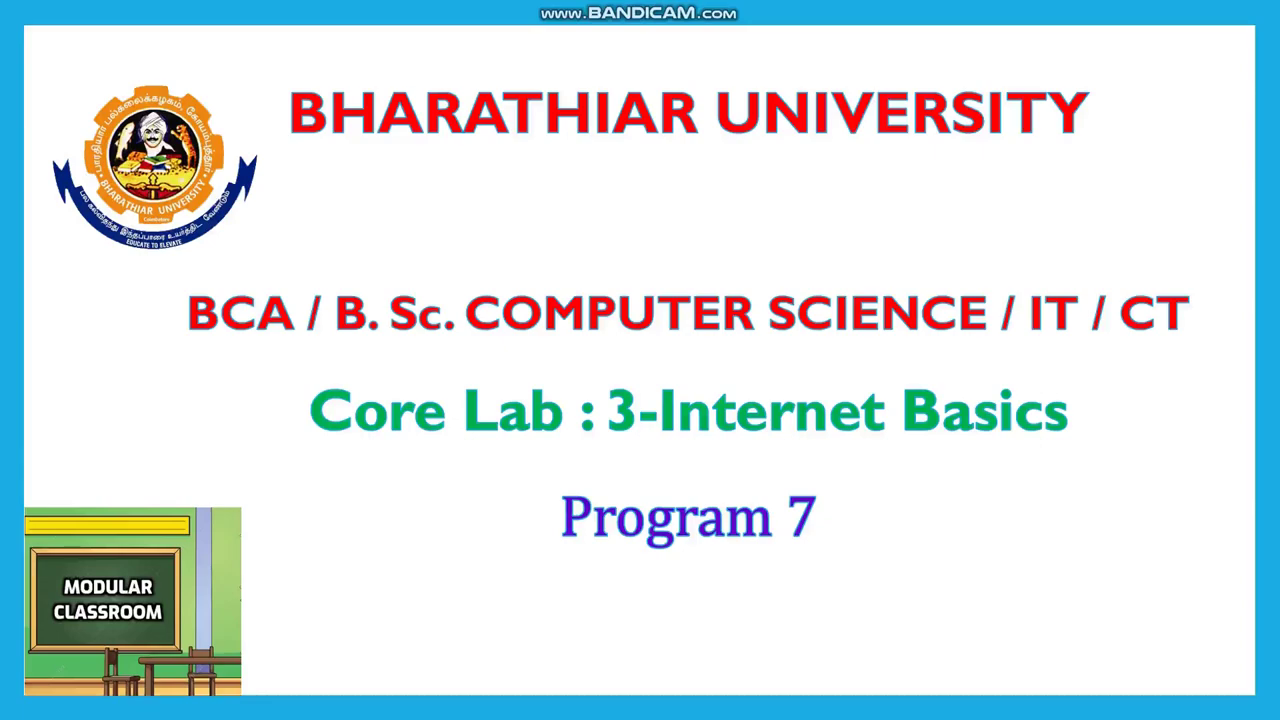